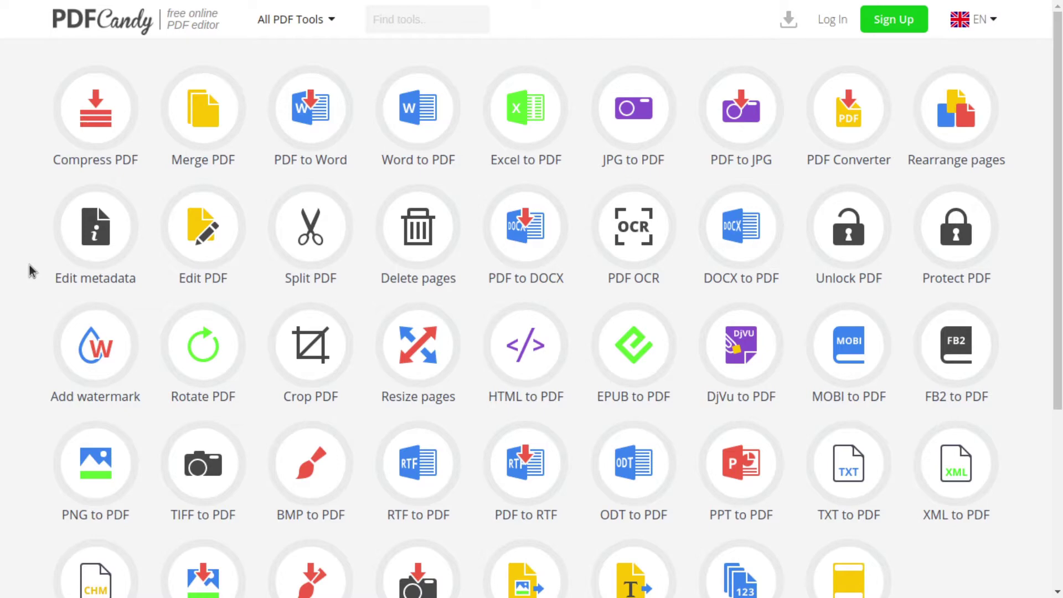
Browse PDF Candy's tools grid and All PDF Tools list, then launch the Edit PDF tool.
scroll(29, 265, down, 2)
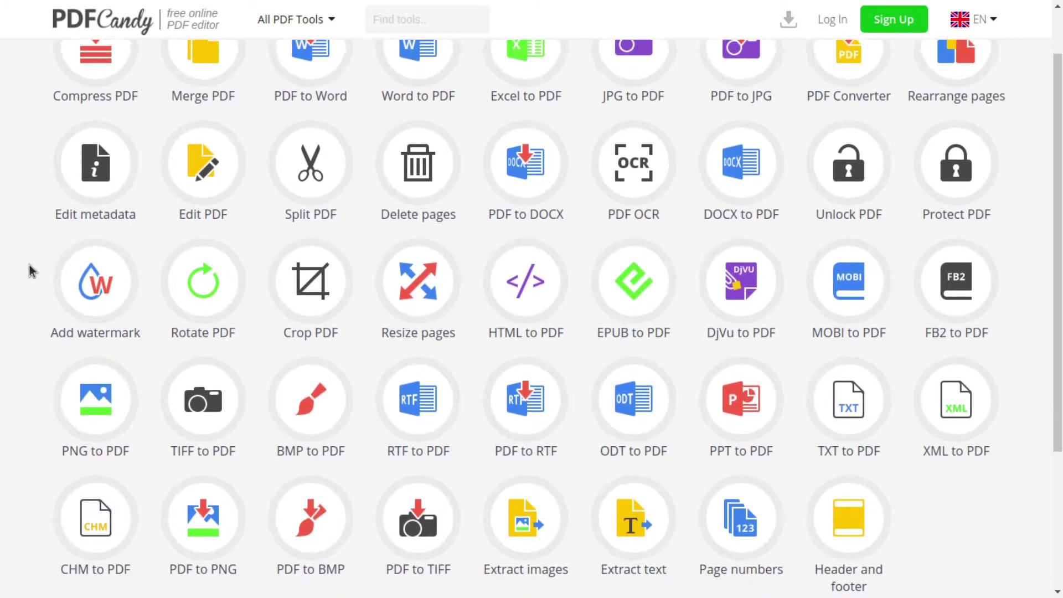
scroll(29, 264, down, 1)
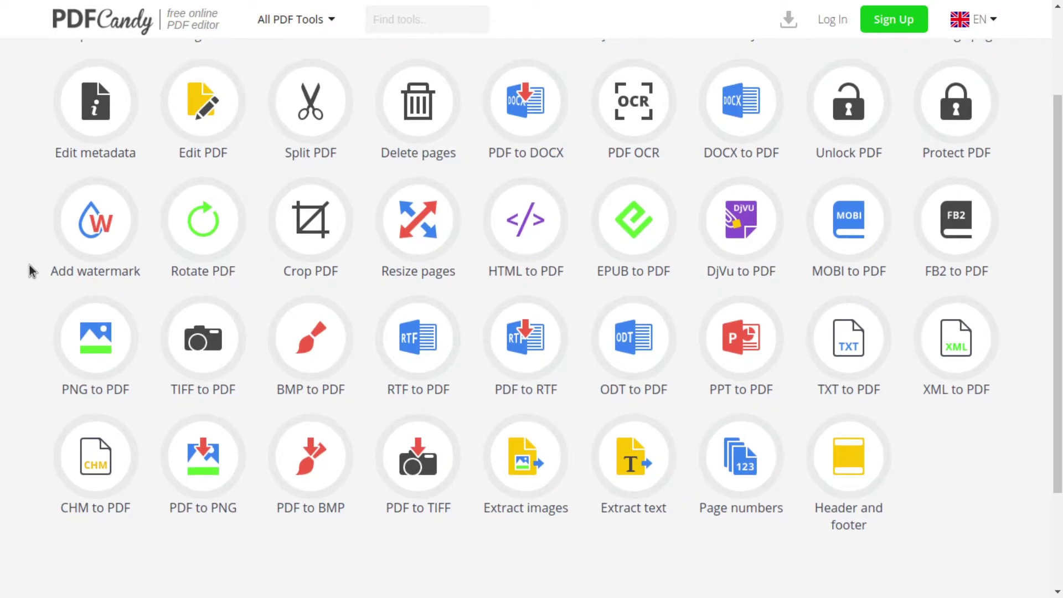
scroll(29, 265, up, 2)
click(296, 20)
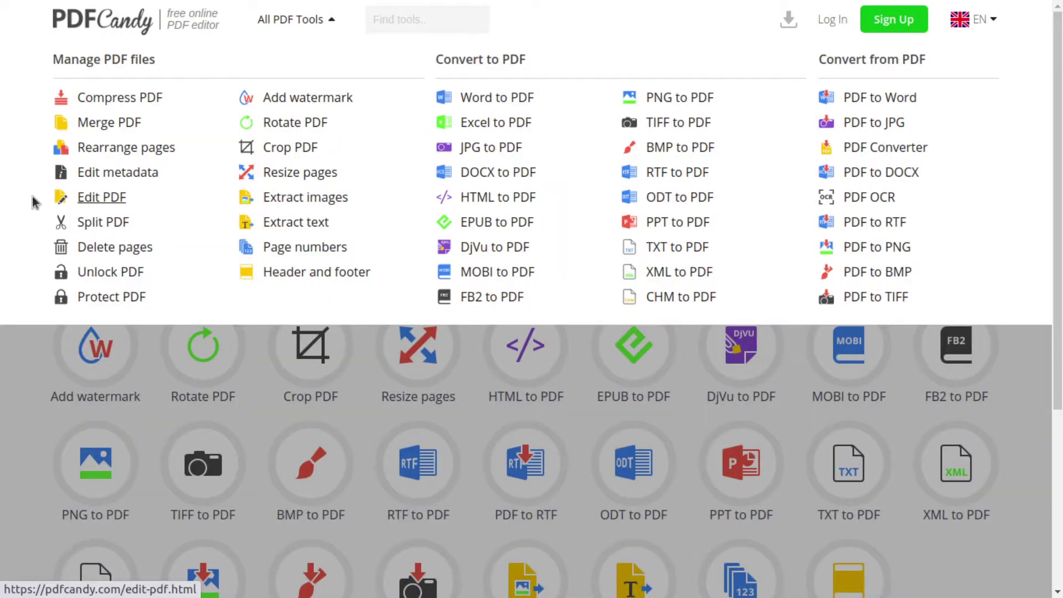
click(12, 424)
scroll(12, 424, down, 5)
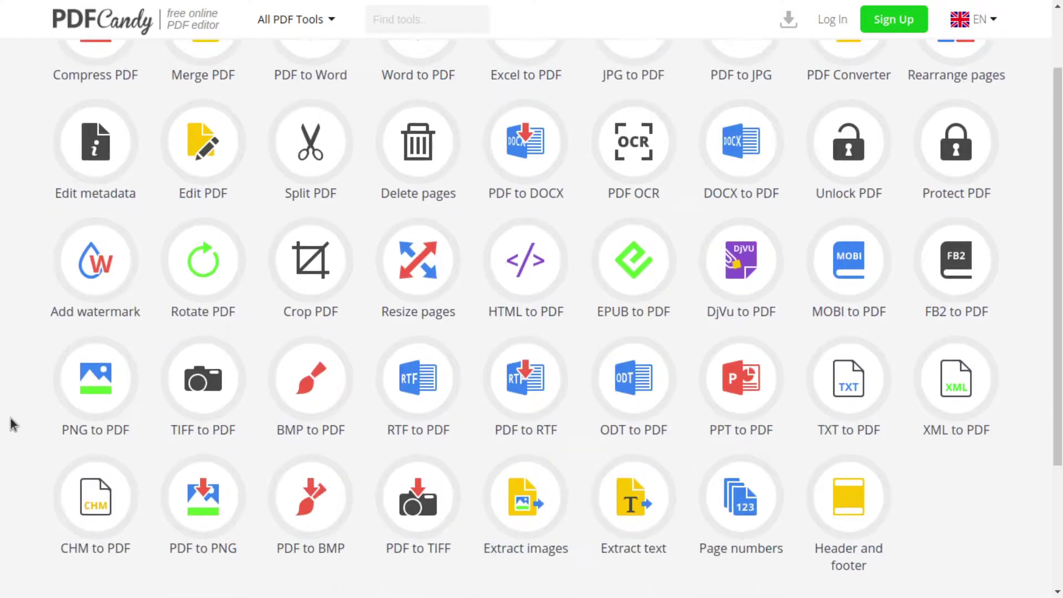
scroll(13, 424, up, 5)
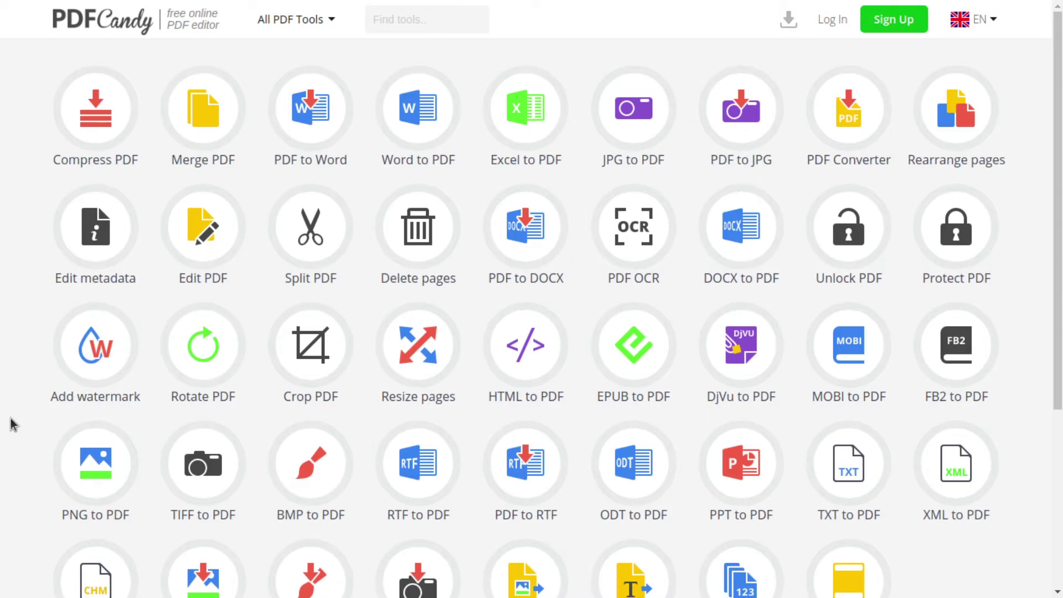
click(204, 237)
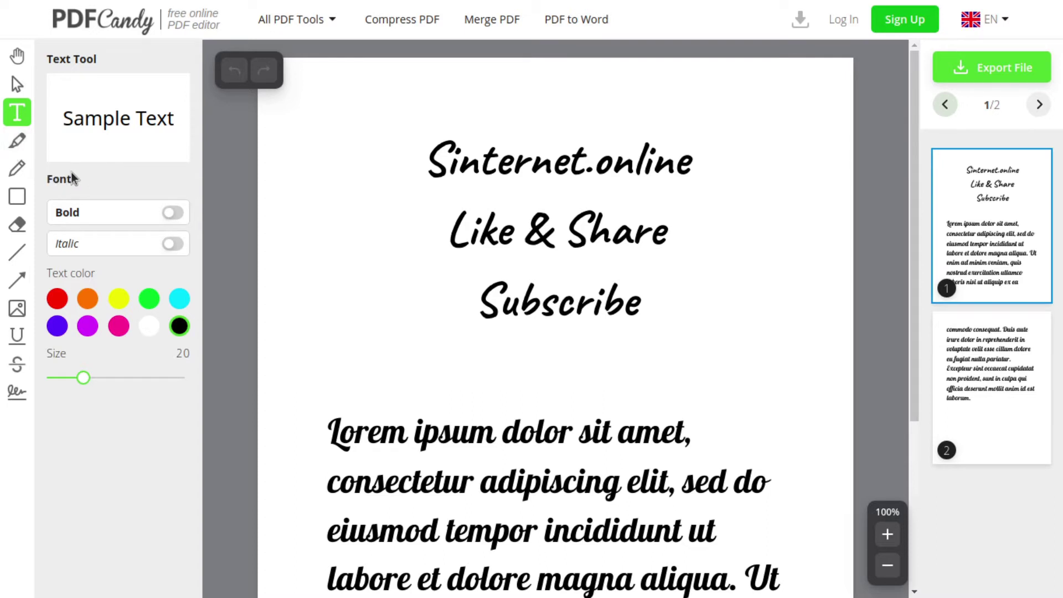
Make the sample text bold, then try the Highlight, Pencil, Rectangle and Add Image tools.
click(77, 219)
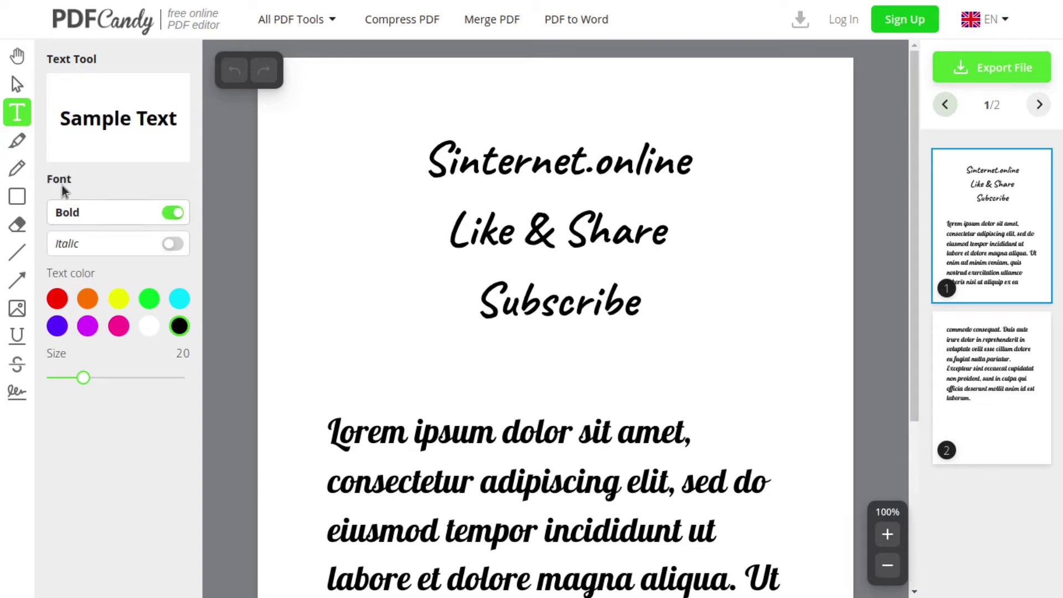
click(17, 141)
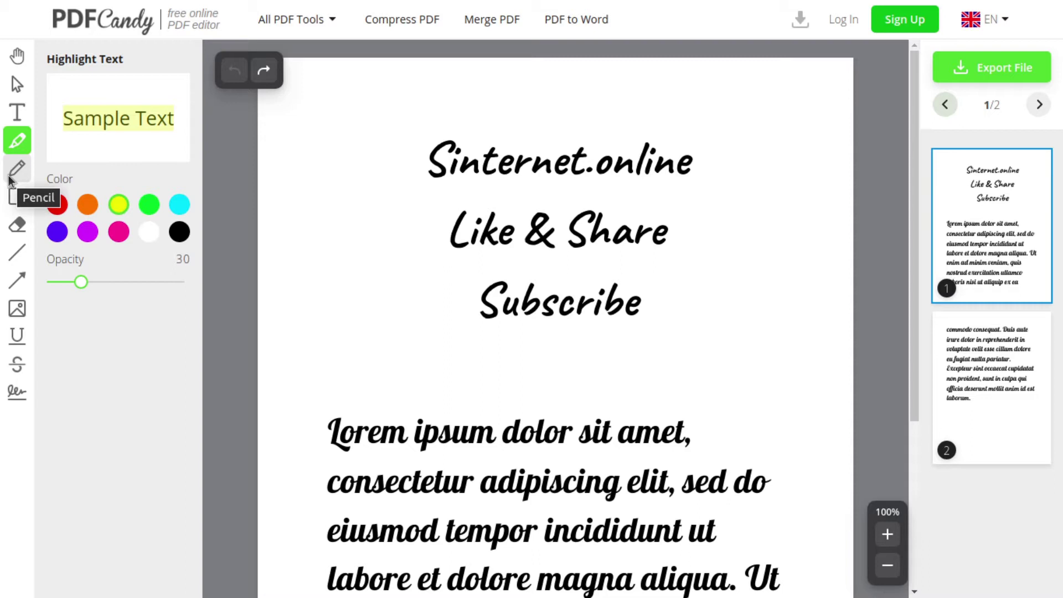
click(10, 180)
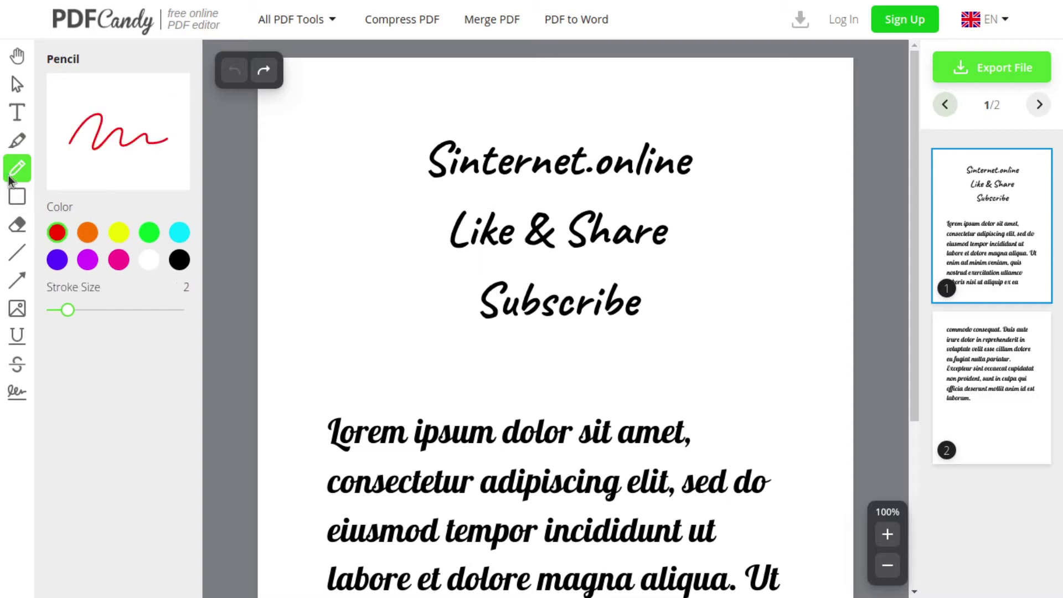
click(10, 209)
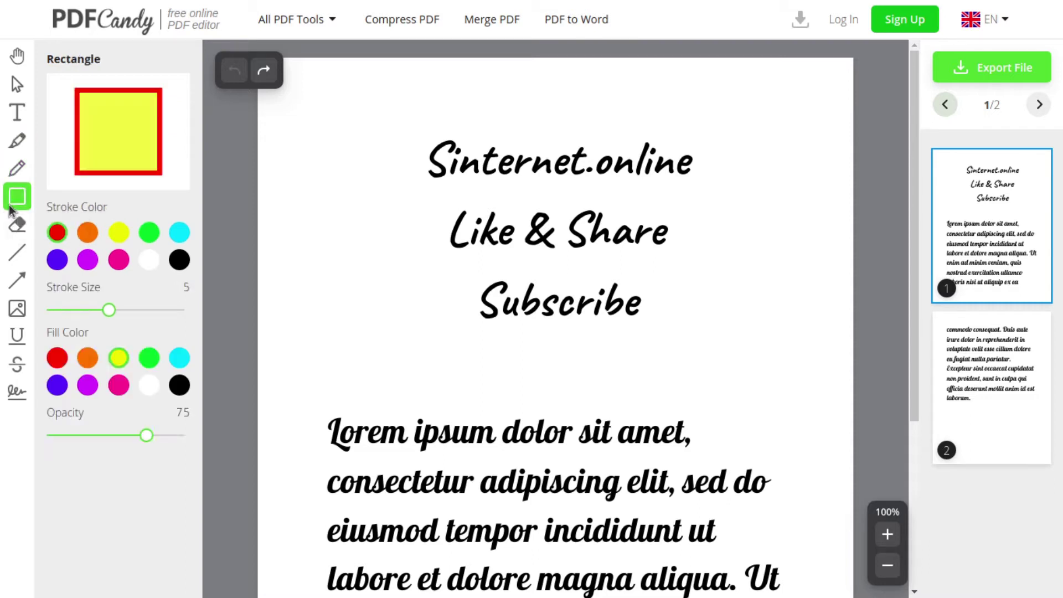
click(16, 308)
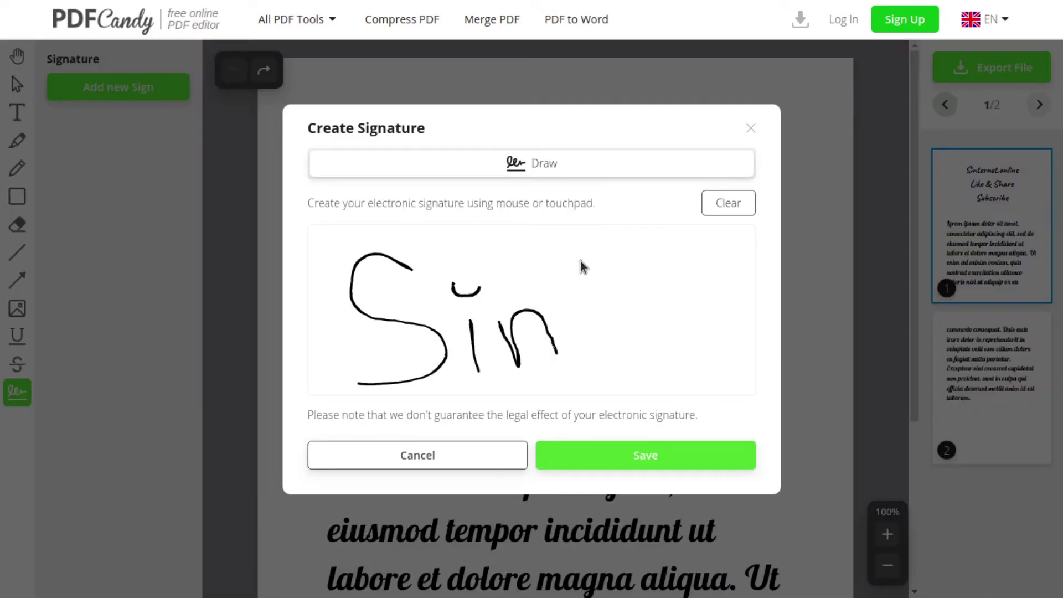
Hand-draw a signature's 't' downstroke, crossbar and hooked stroke on the Create Signature pad.
drag(581, 261, 661, 361)
drag(568, 324, 641, 306)
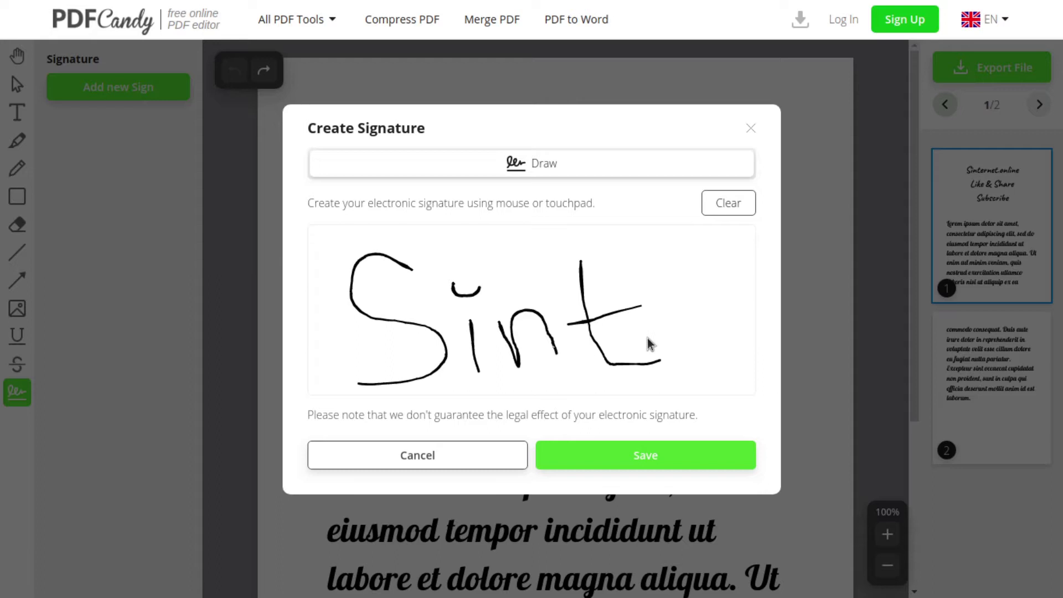
drag(650, 349, 631, 269)
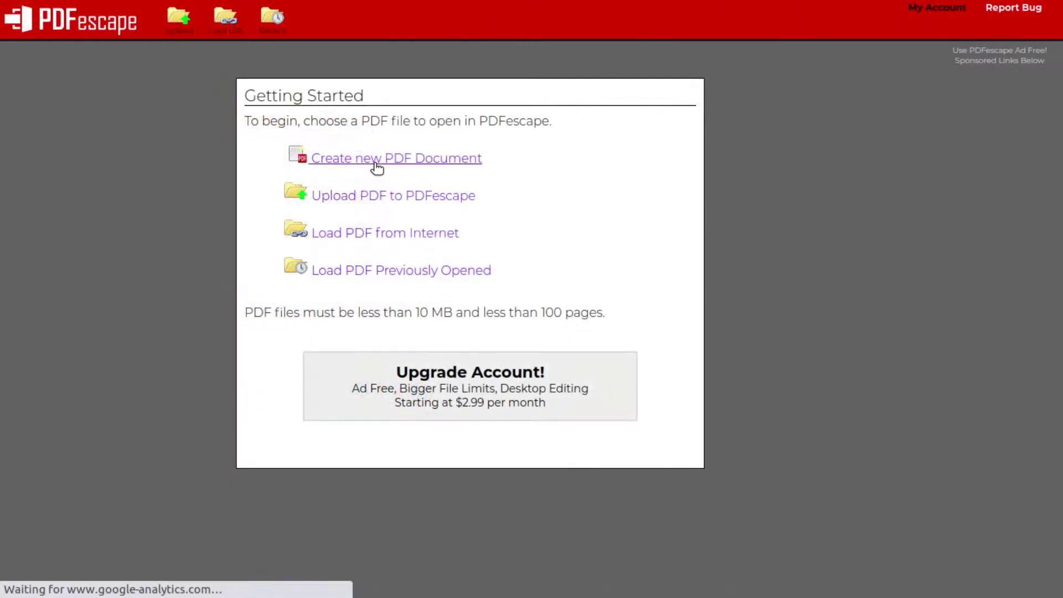
Create a new blank PDFescape document with page size A4 and page count 2.
click(378, 161)
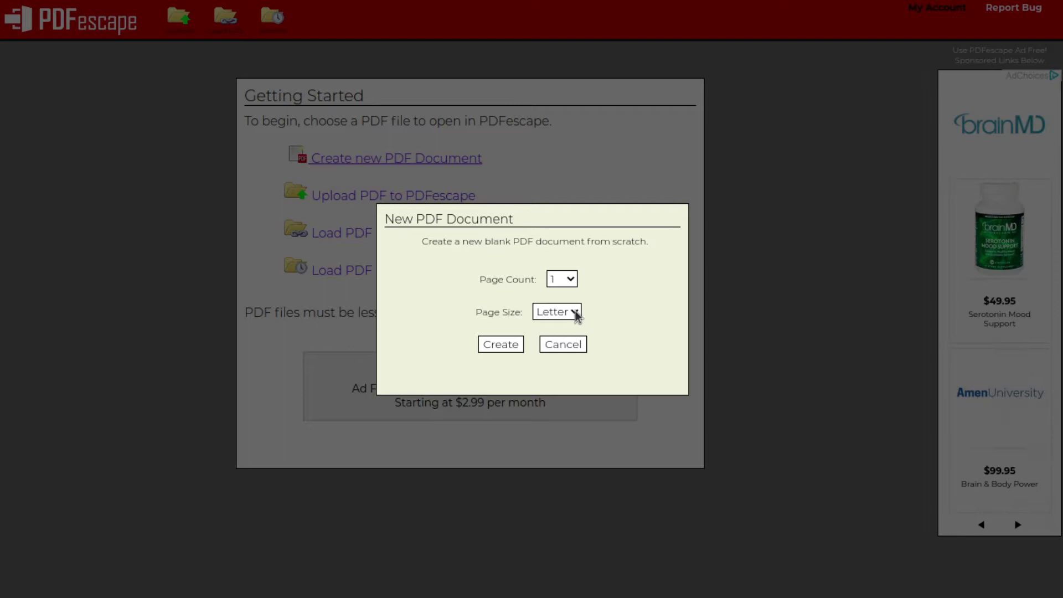
click(574, 313)
click(556, 344)
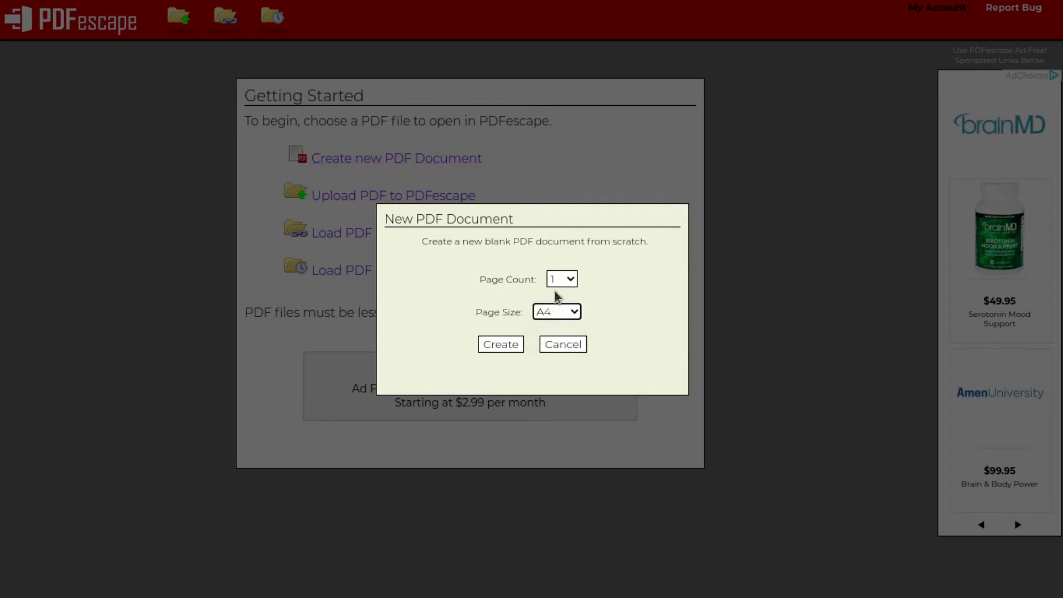
click(559, 283)
click(556, 312)
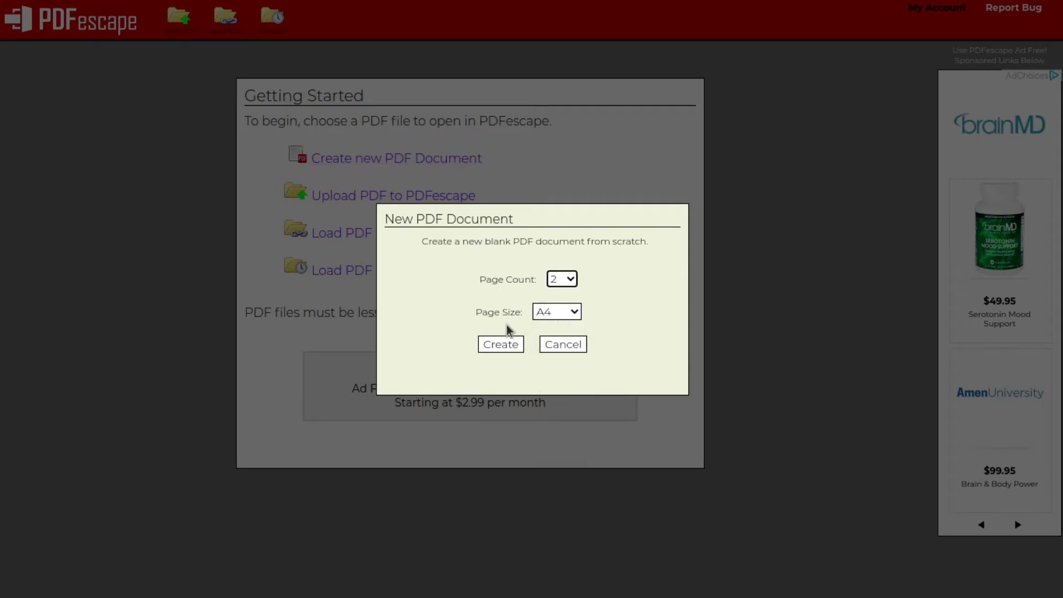
click(496, 347)
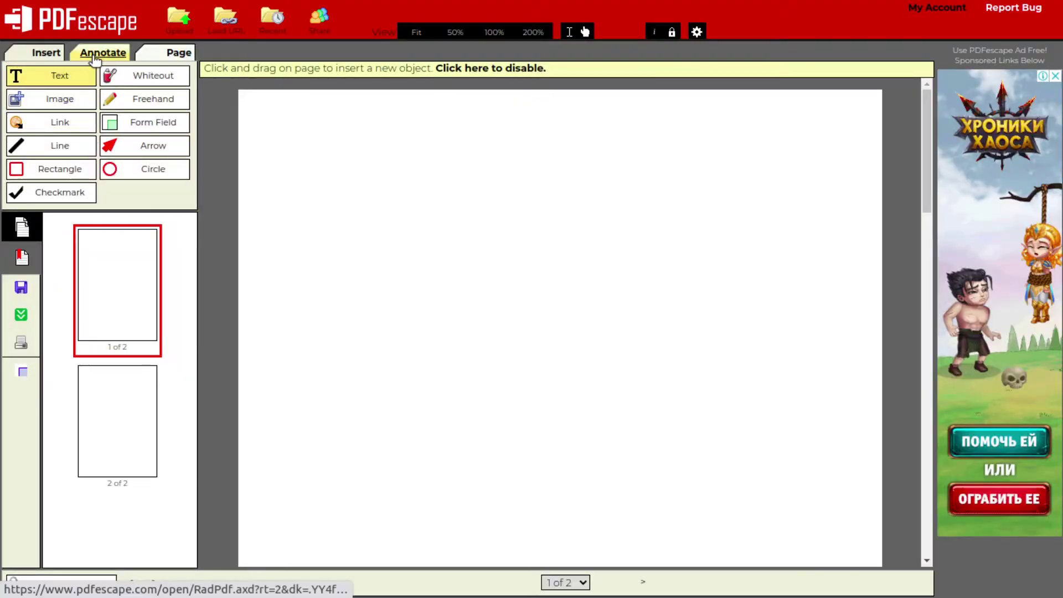
Review the Annotate and Page tools, cancel Save & Download PDF, and switch to Sejda.
click(96, 55)
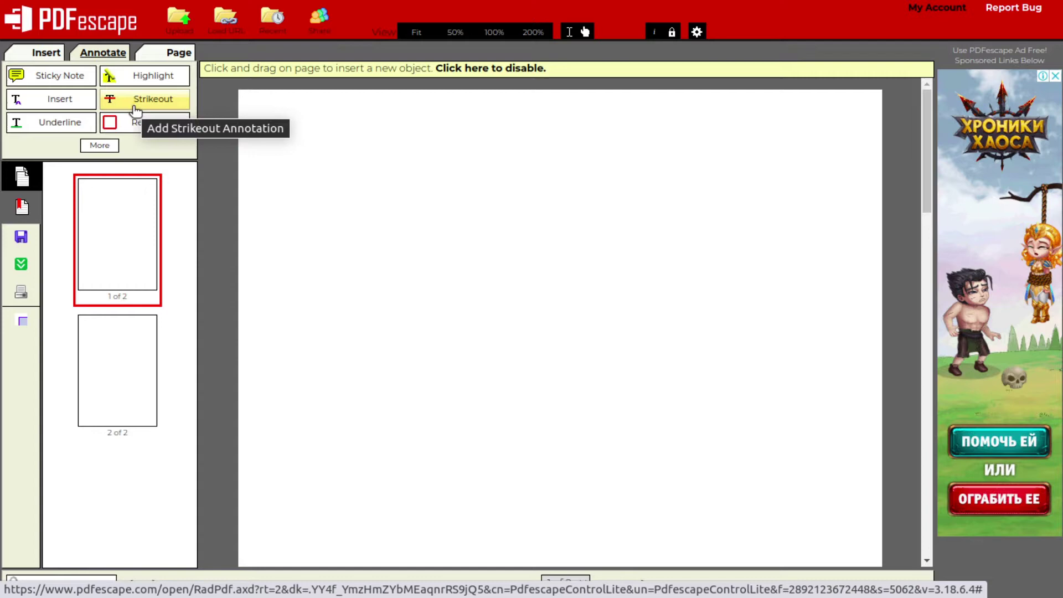
click(179, 52)
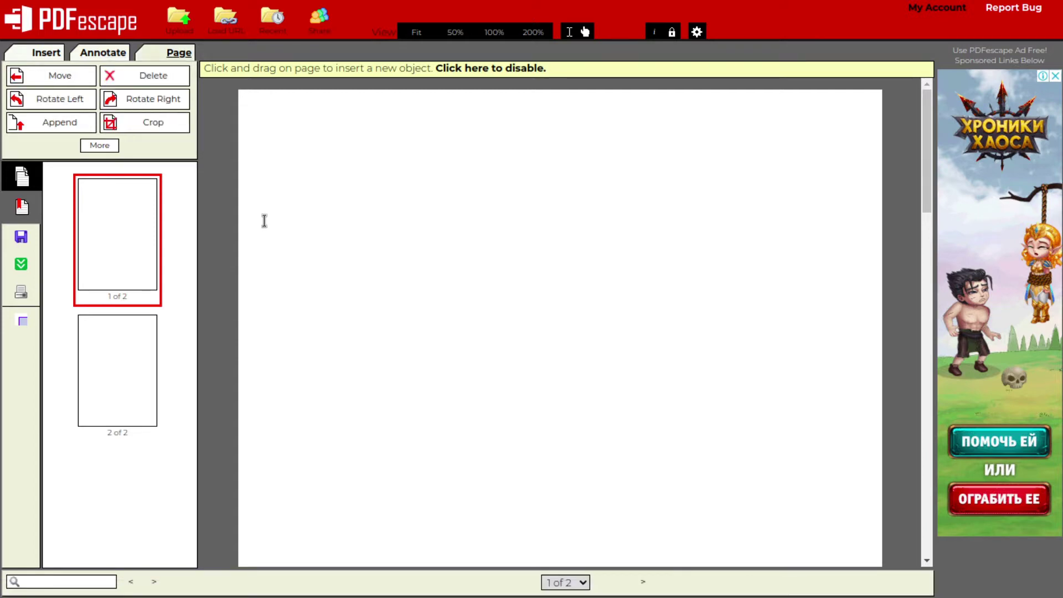
click(22, 267)
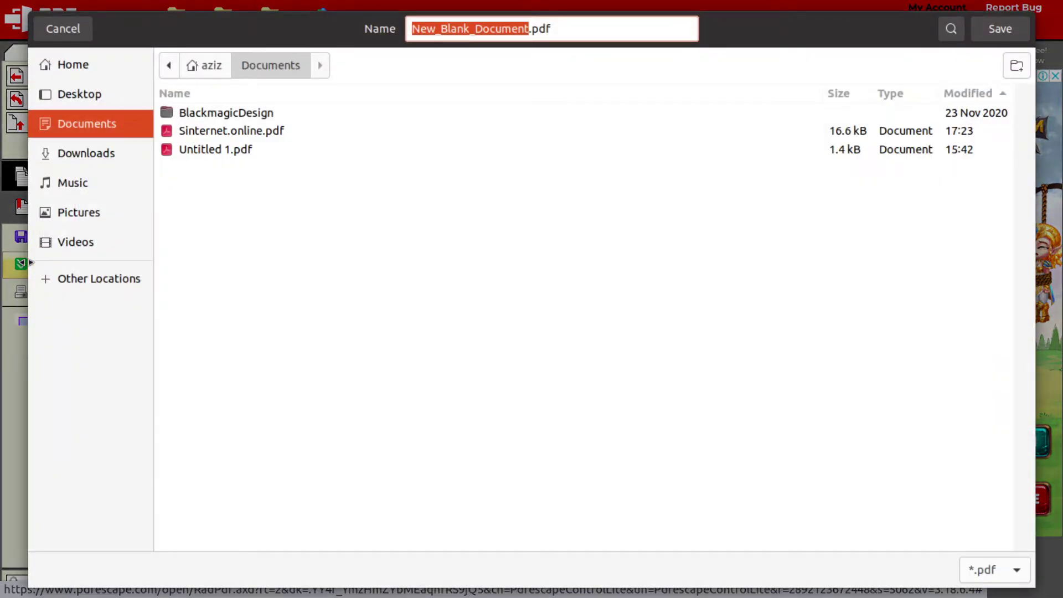
key(Return)
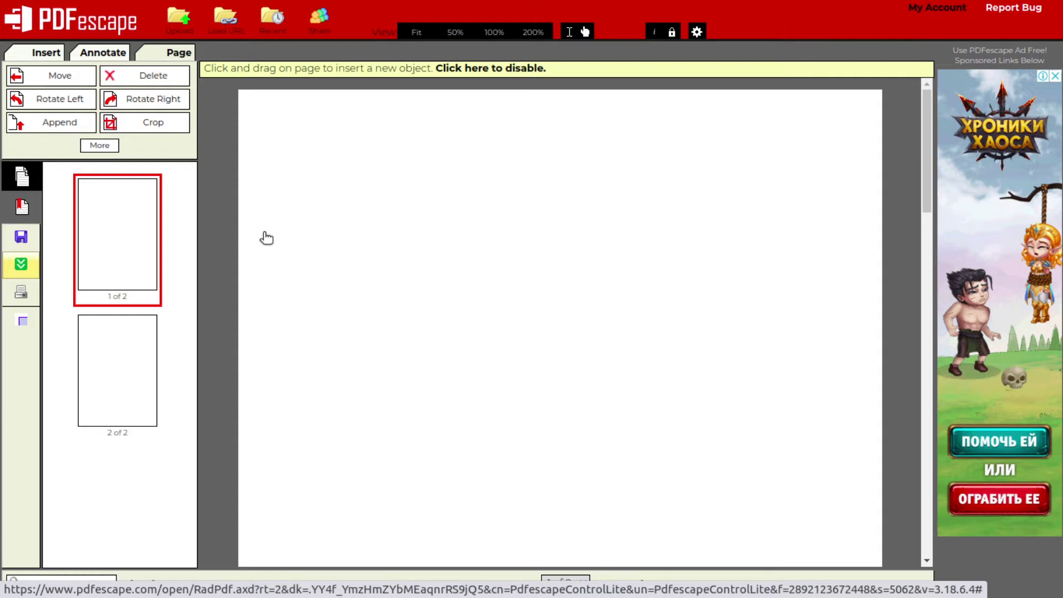
key(ctrl+Tab)
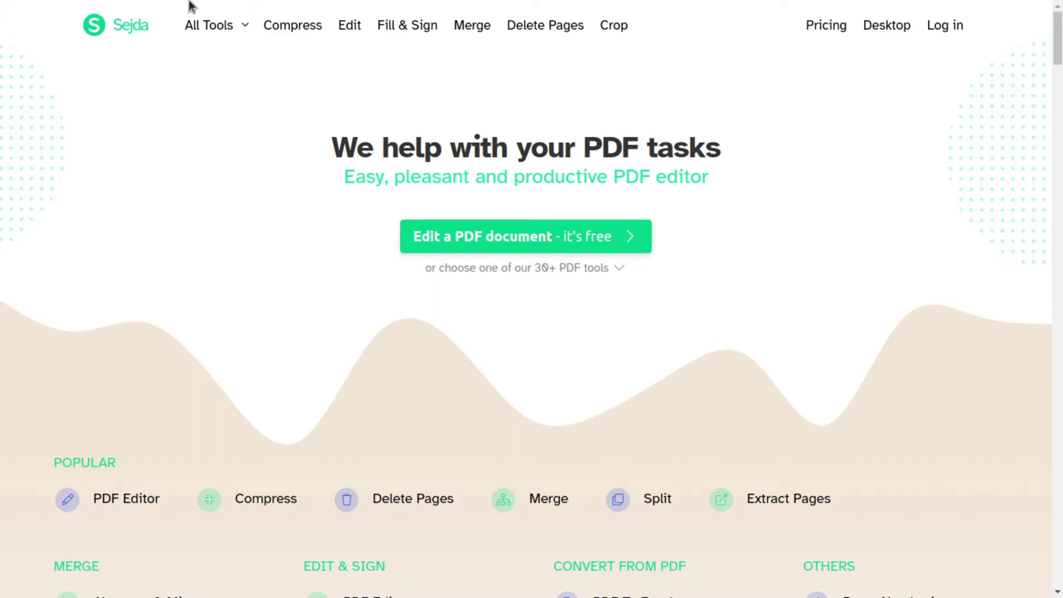
Look through Sejda's All Tools menu and go to the Edit online PDF editor.
click(244, 24)
click(240, 26)
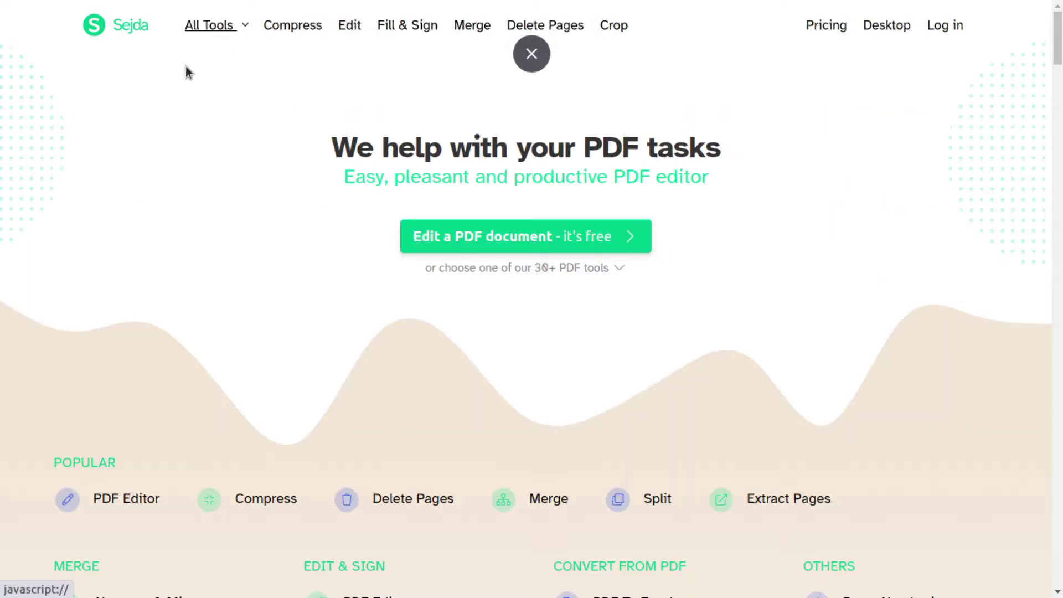
click(246, 27)
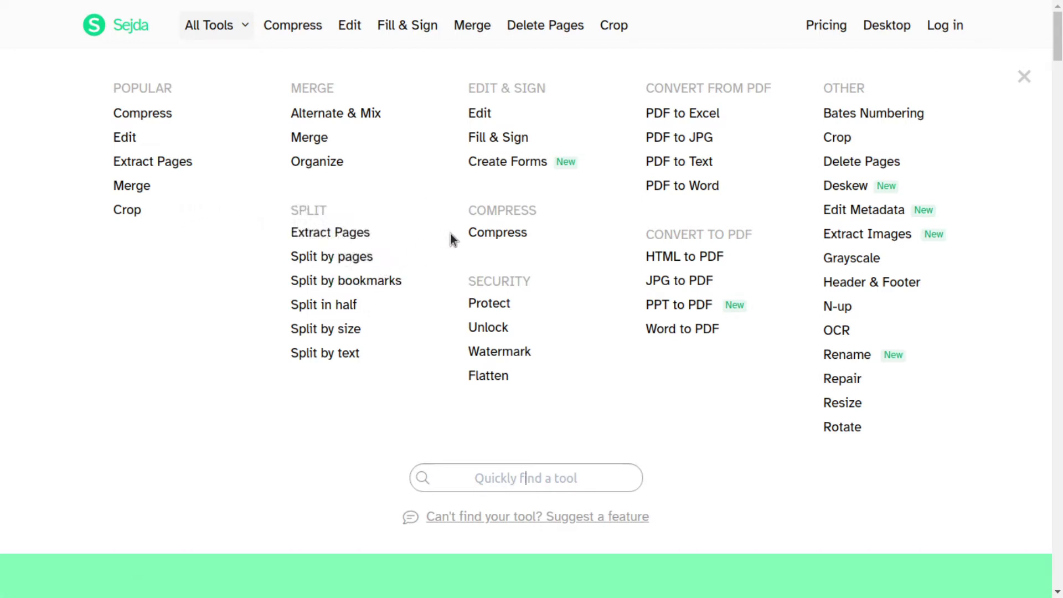
click(282, 284)
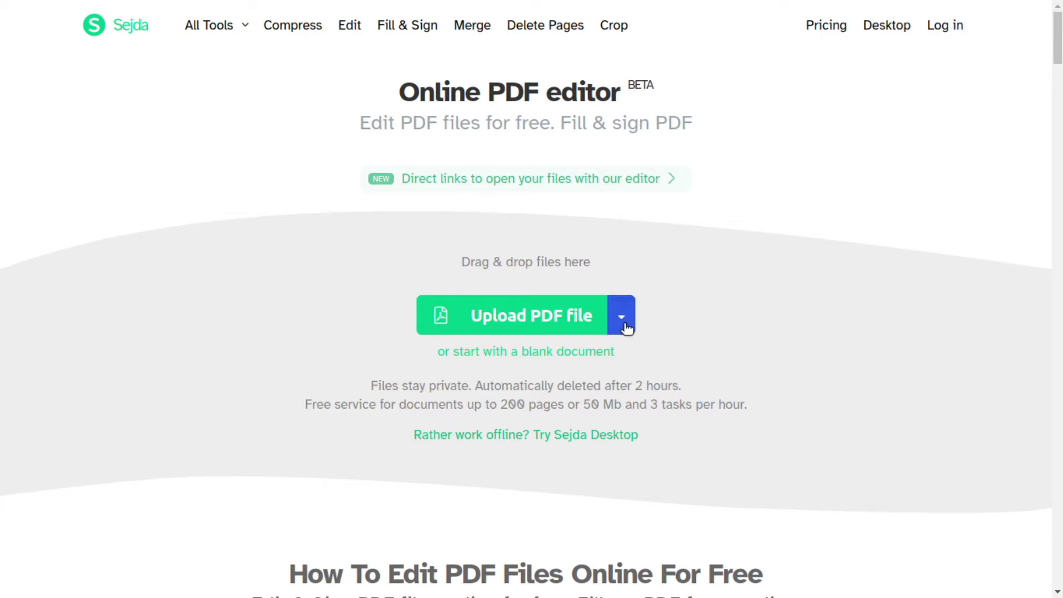
Show the cloud upload sources for loading the Sinternet.online PDF into Sejda's editor.
click(625, 327)
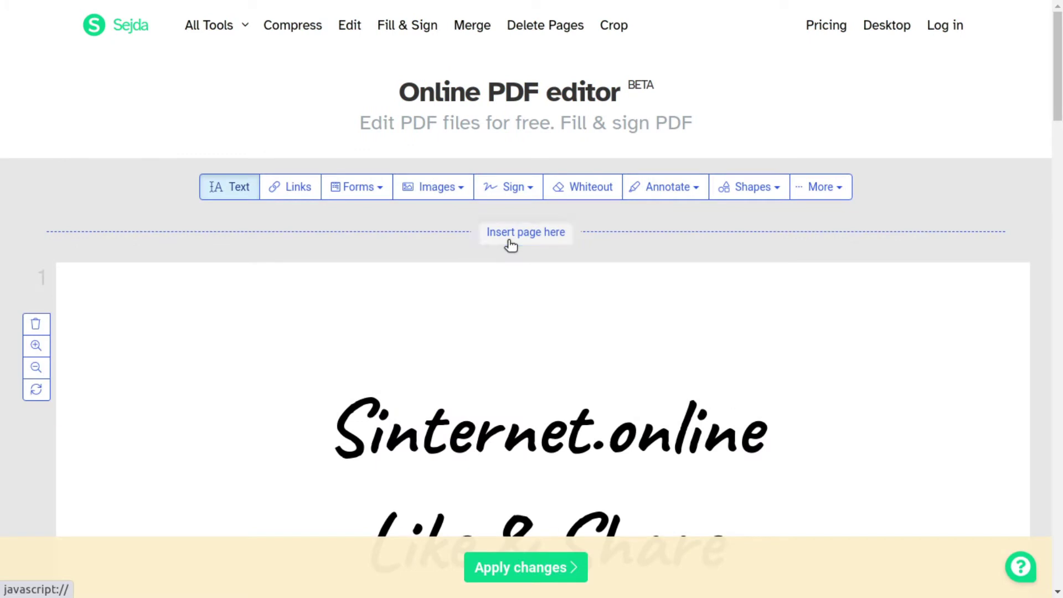
click(509, 241)
scroll(271, 197, up, 4)
scroll(30, 191, up, 1)
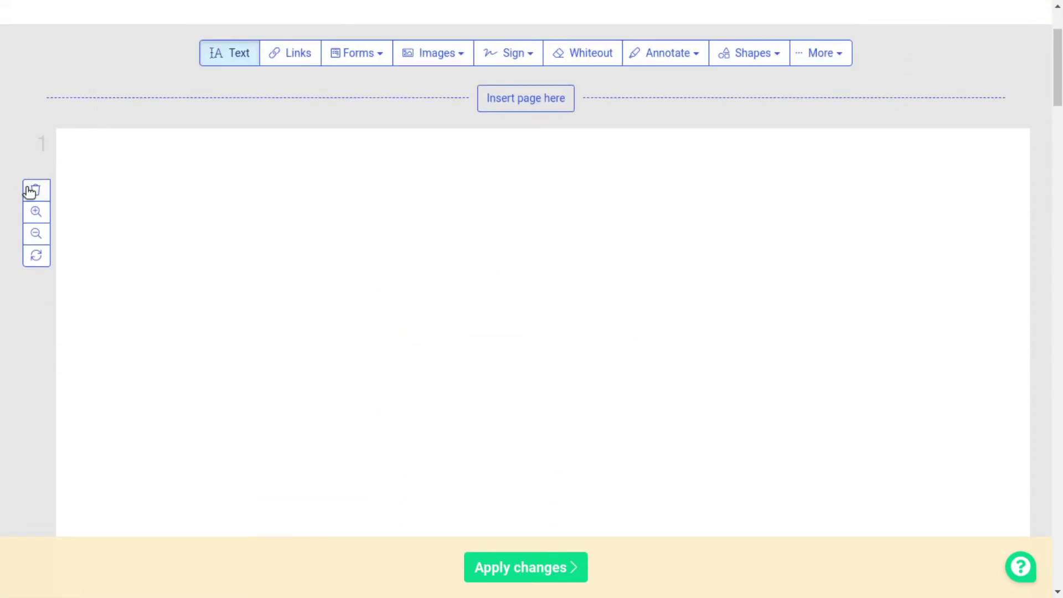
click(31, 191)
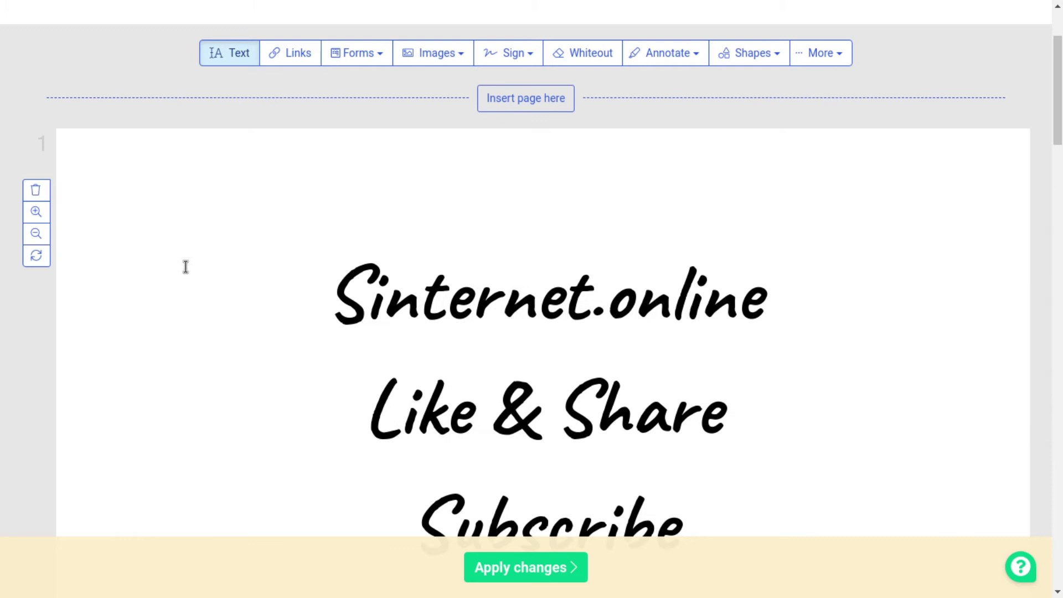
click(233, 58)
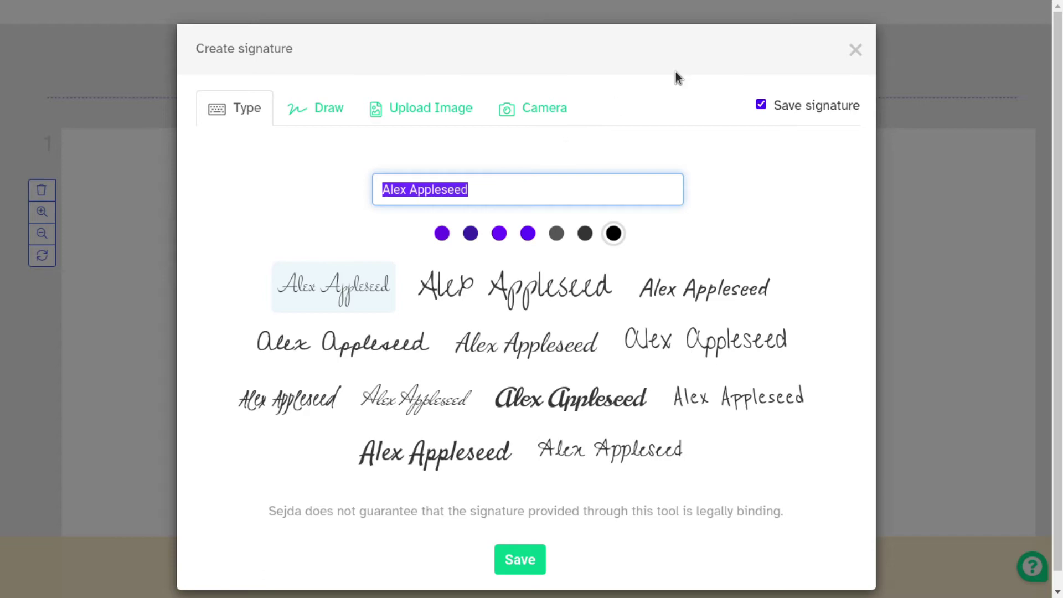
click(855, 50)
scroll(916, 71, up, 3)
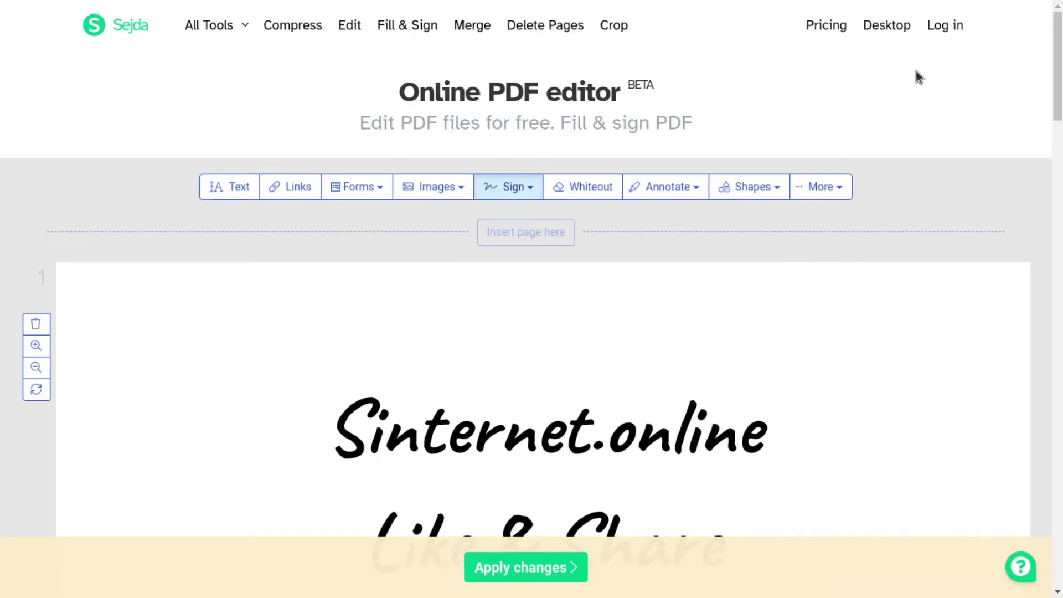
Go to the Sejda PDF Desktop page for its Week Pass, annual and perpetual plans.
click(887, 25)
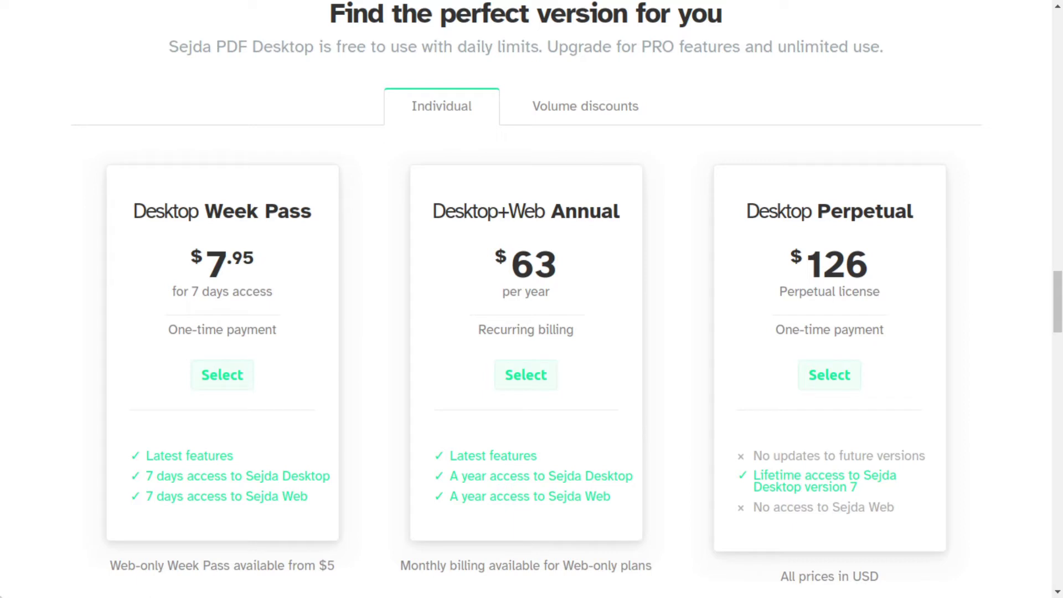
Check Sejda's web-only pricing, then scroll PDFsam's split section on predefined and specified pages.
click(192, 565)
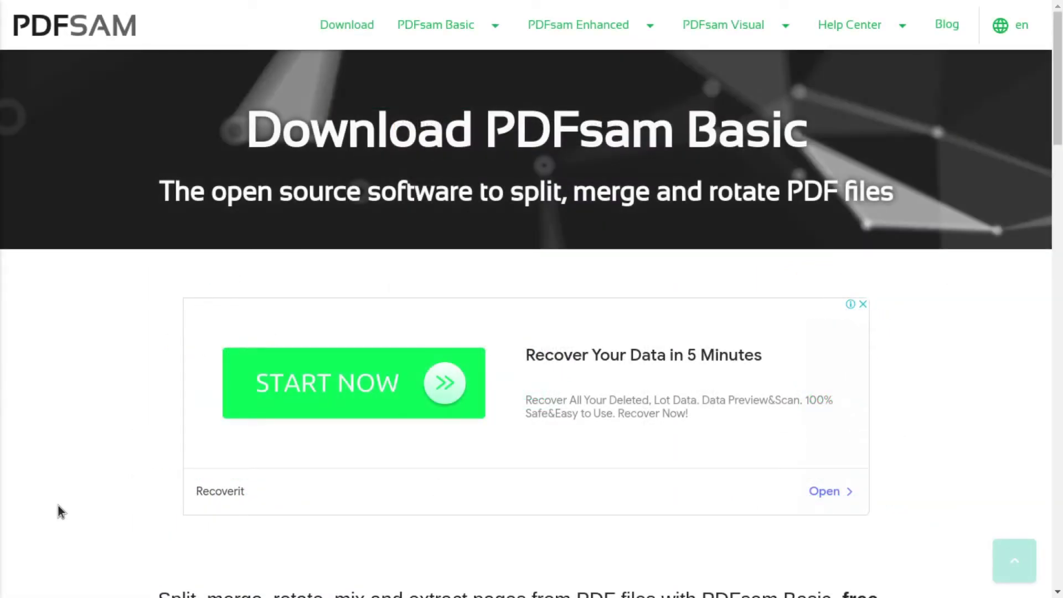
scroll(58, 506, down, 3)
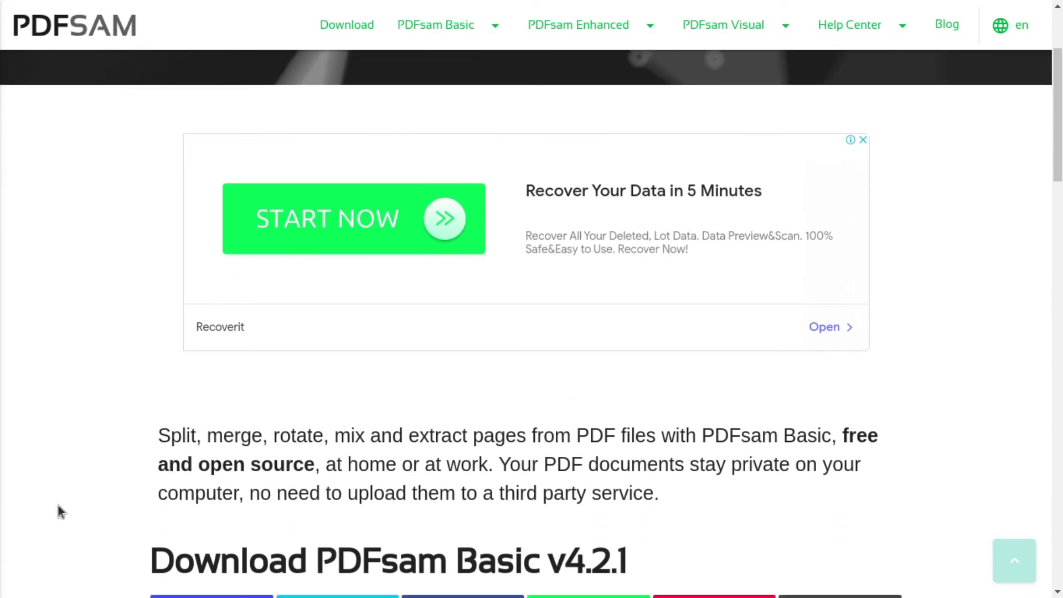
scroll(58, 506, down, 5)
scroll(58, 506, down, 4)
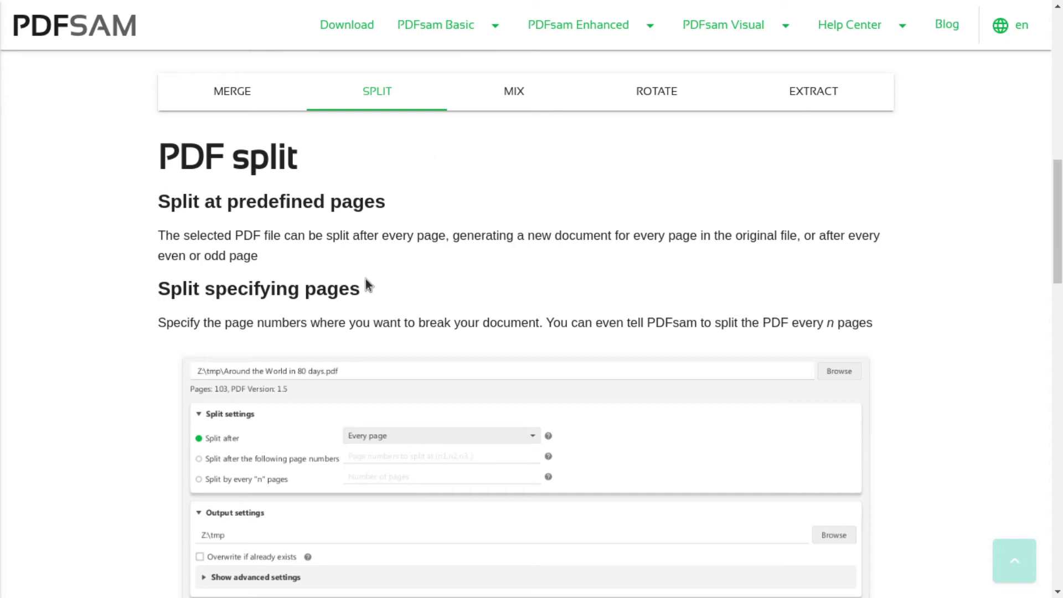
scroll(365, 278, down, 3)
scroll(365, 278, down, 6)
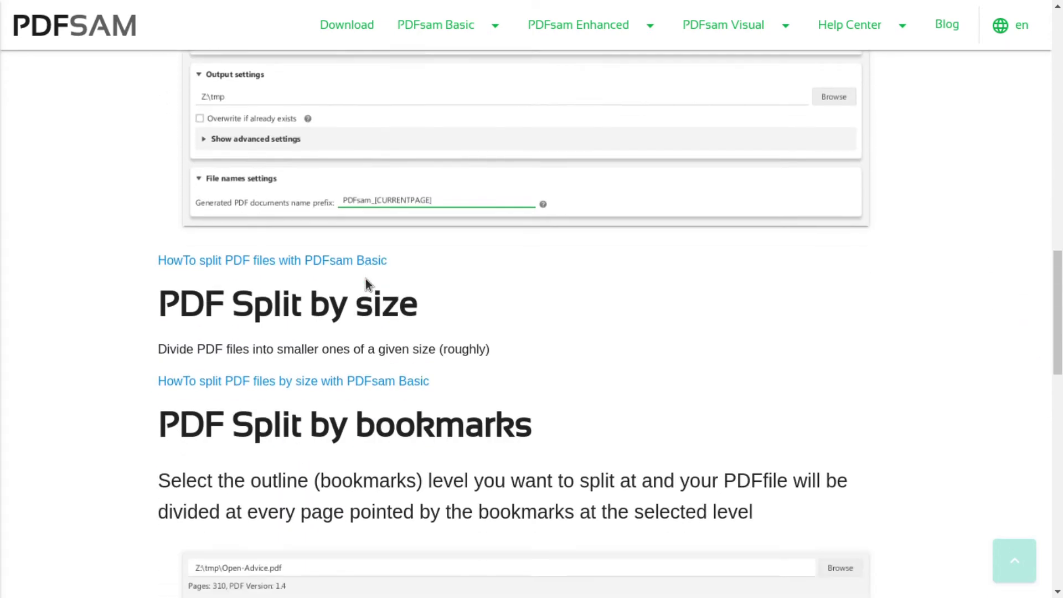
scroll(366, 278, up, 4)
scroll(365, 280, up, 6)
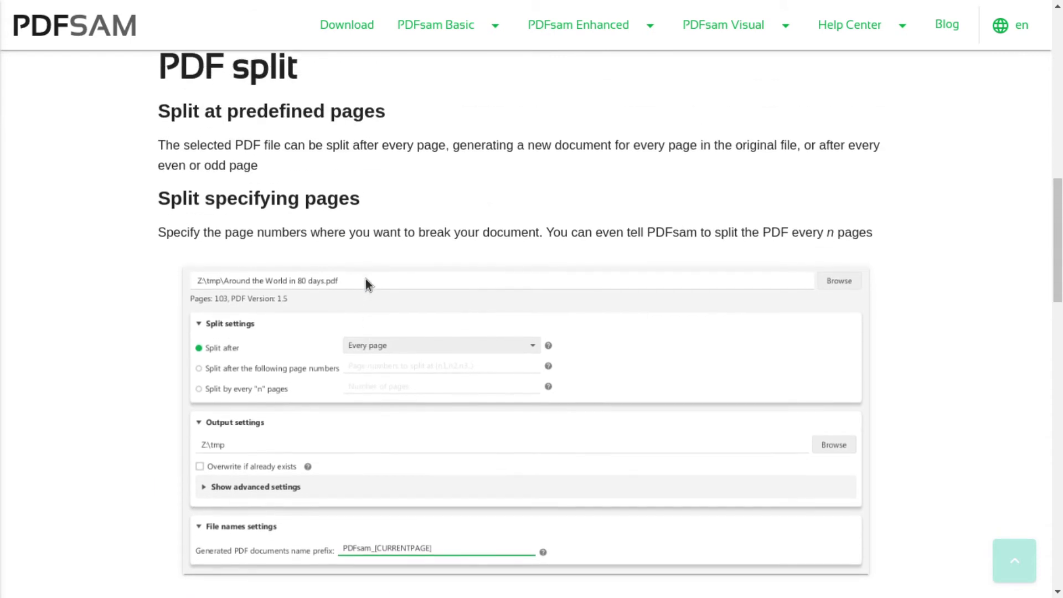
View PDFsam Basic's Mix, Rotate and Extract pages feature descriptions in turn.
click(498, 157)
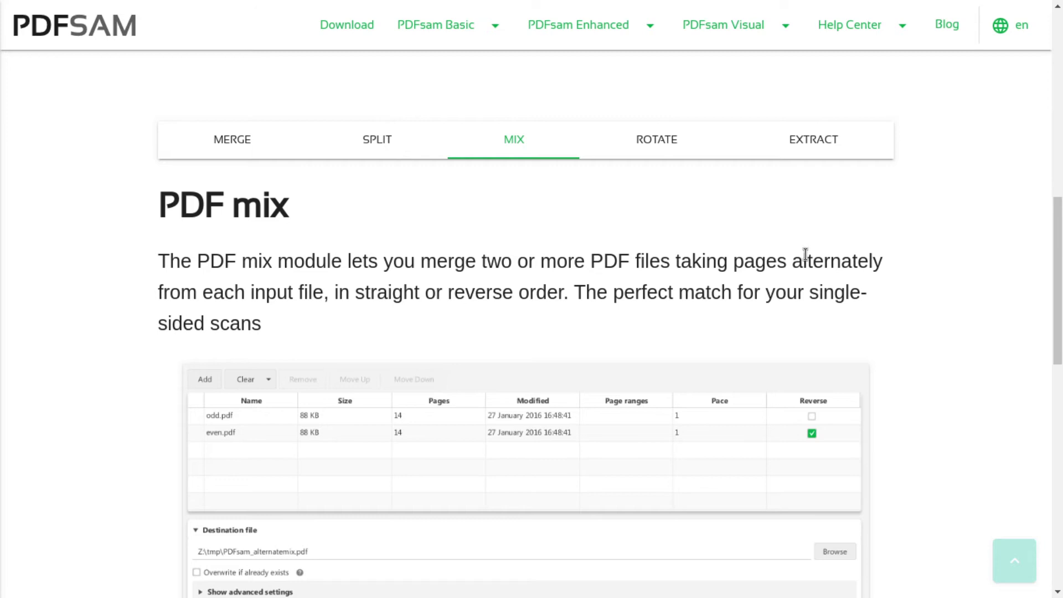
click(701, 133)
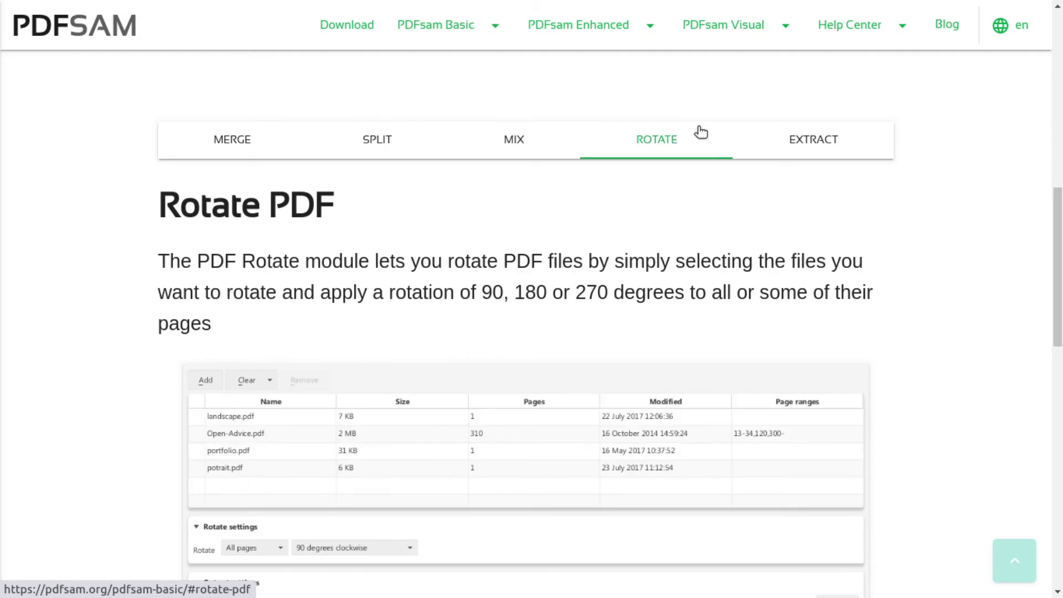
click(797, 140)
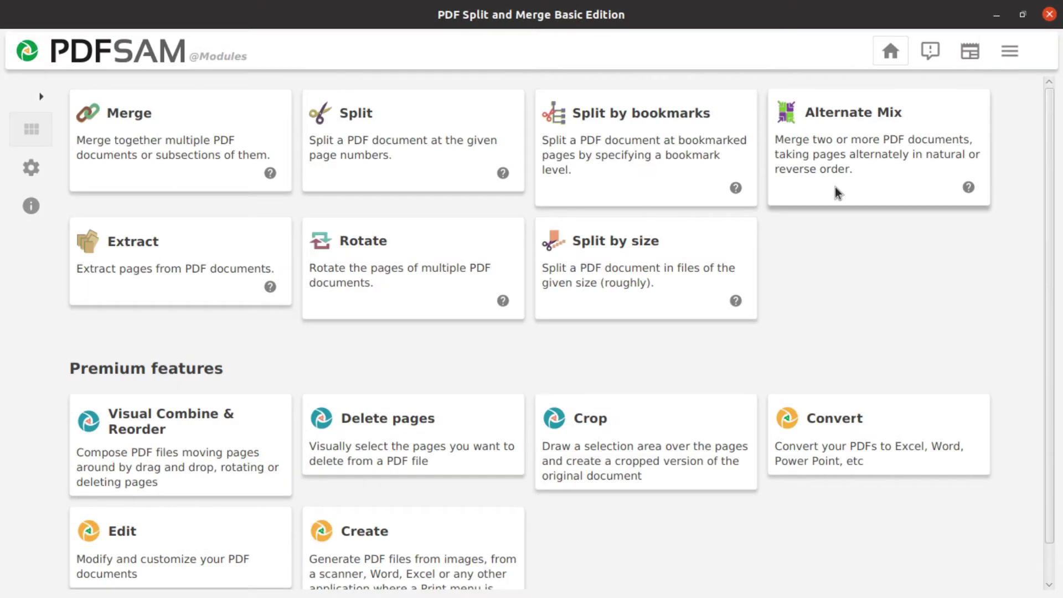
Open PDFsam Basic's Split module for dividing a PDF at chosen page numbers.
click(418, 160)
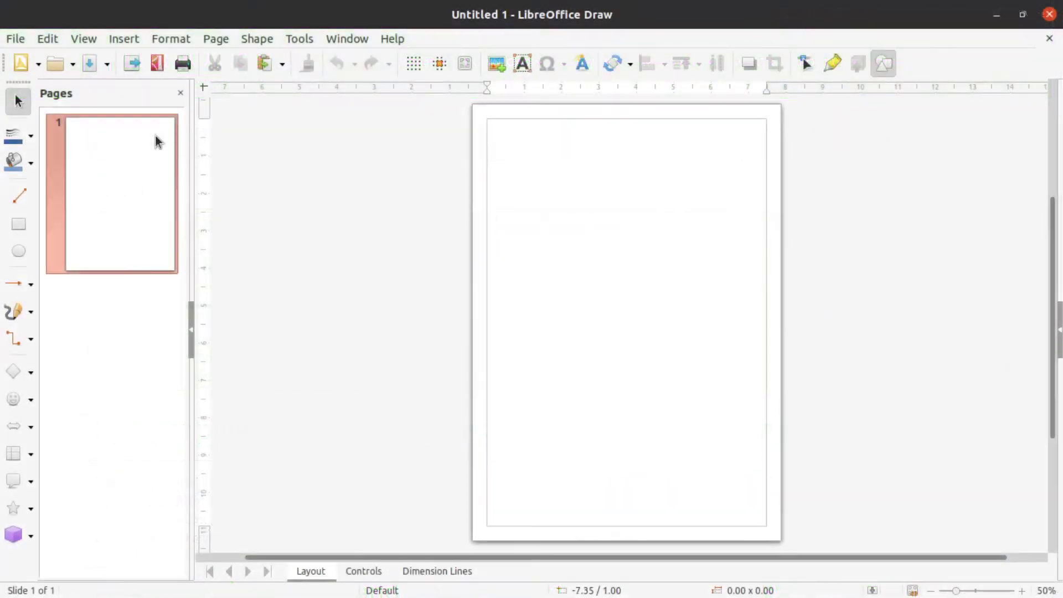
Open Sinternet.online.pdf in LibreOffice Draw from the File menu.
click(15, 39)
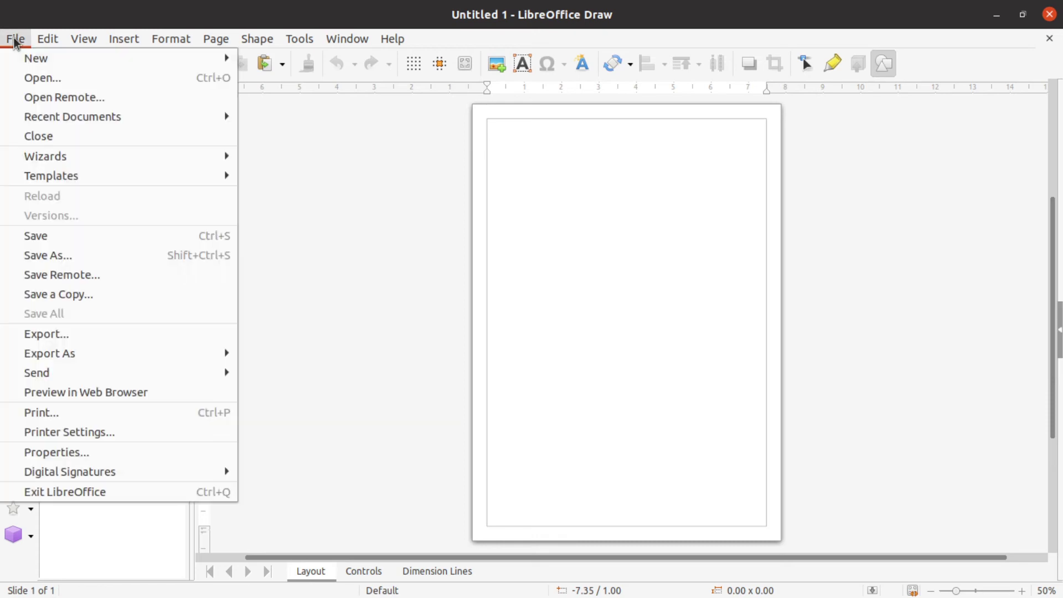
click(58, 82)
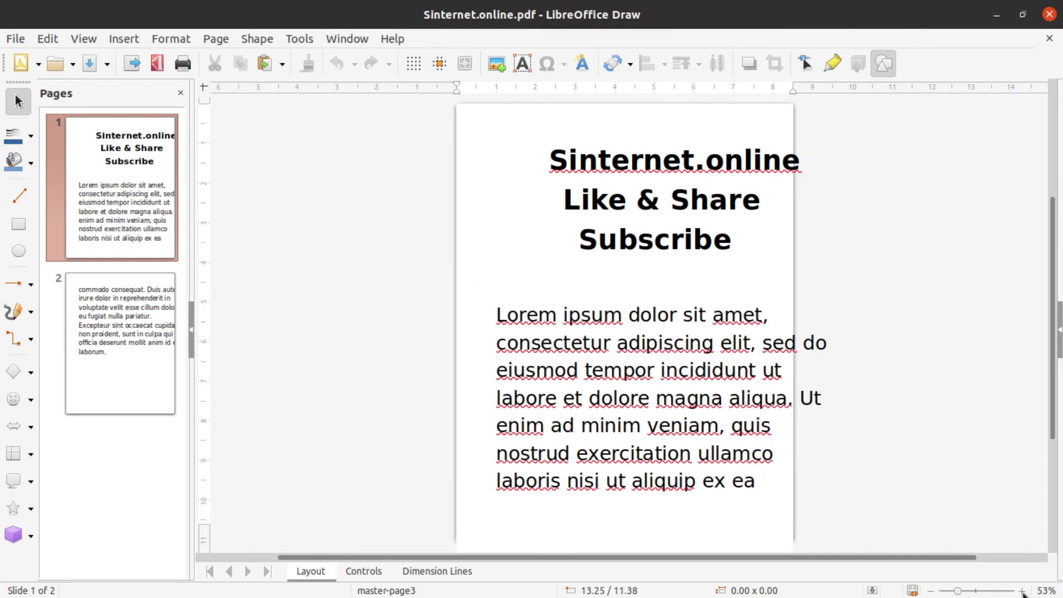
Zoom page 1 in to 95% and scroll to the lorem ipsum body text.
click(1022, 592)
click(1022, 591)
click(1022, 591)
click(1022, 591)
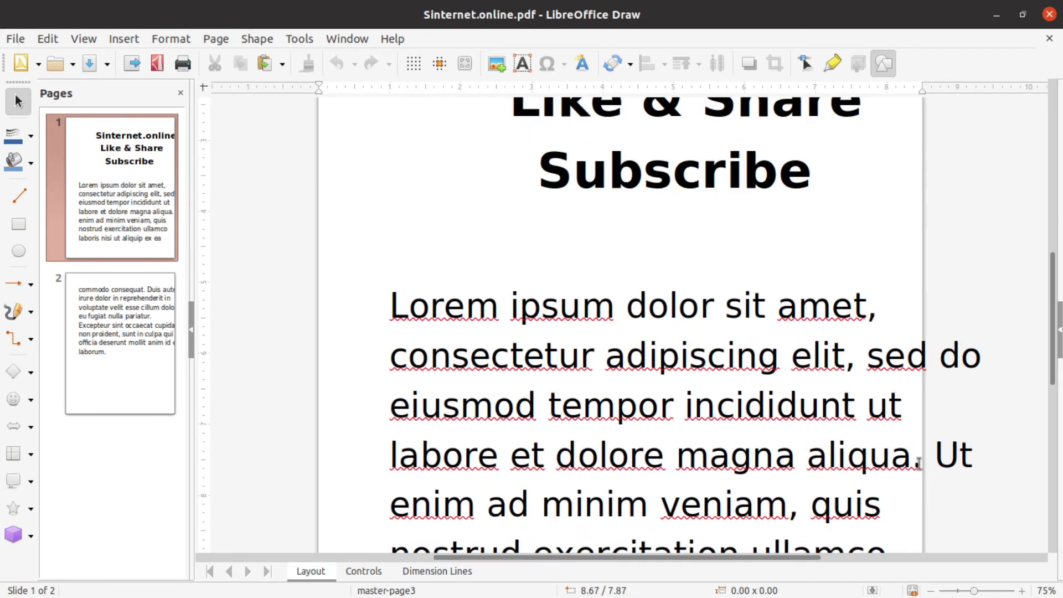
scroll(915, 457, up, 3)
scroll(915, 457, right, 3)
scroll(916, 457, right, 2)
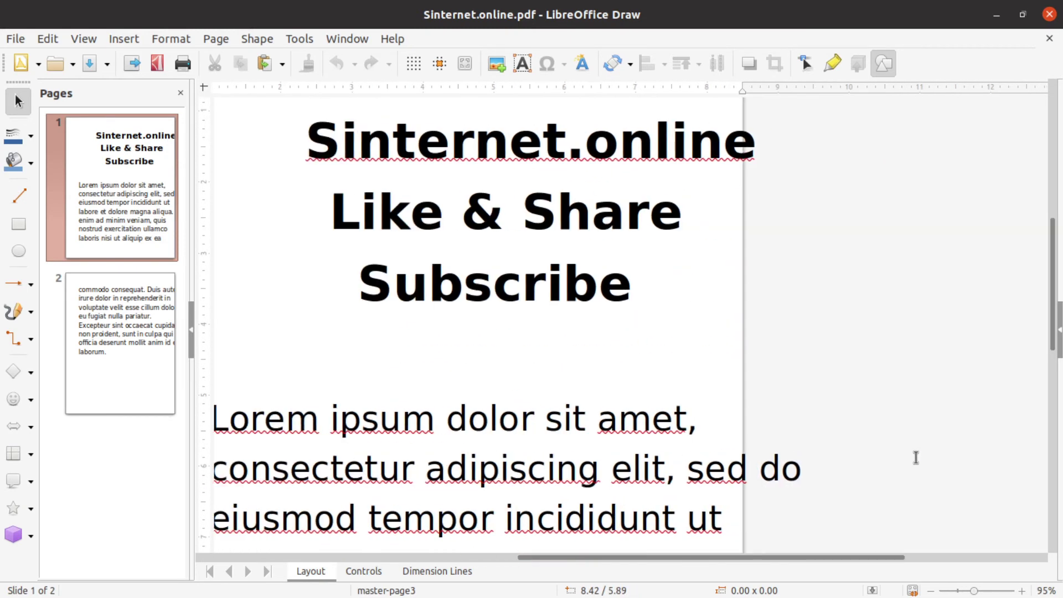
scroll(788, 443, left, 3)
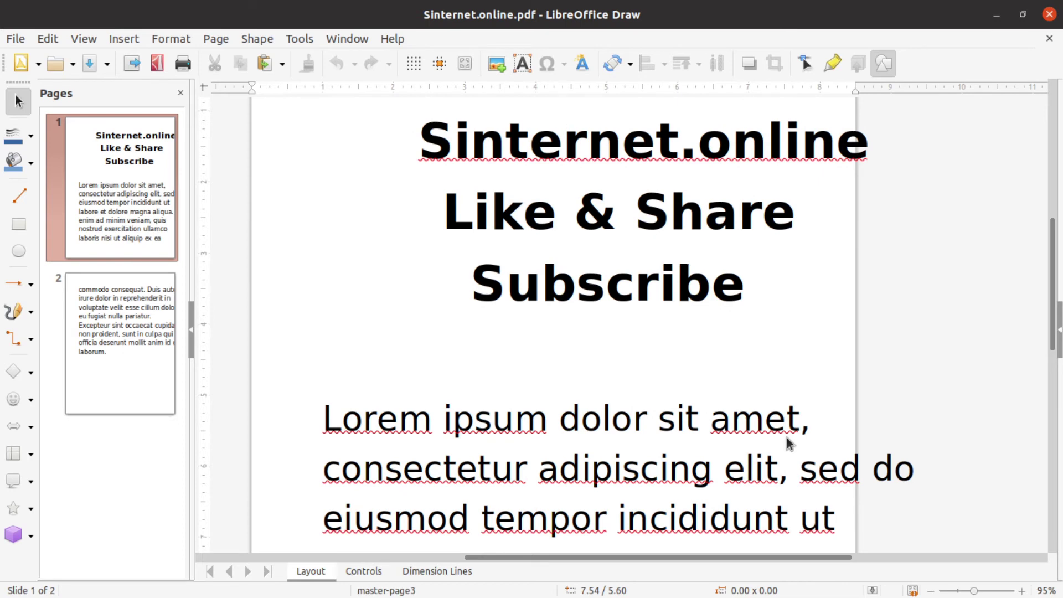
Break the second body line after 'elit,' so 'sed do' leaves it, then bring up File > Export As.
click(792, 471)
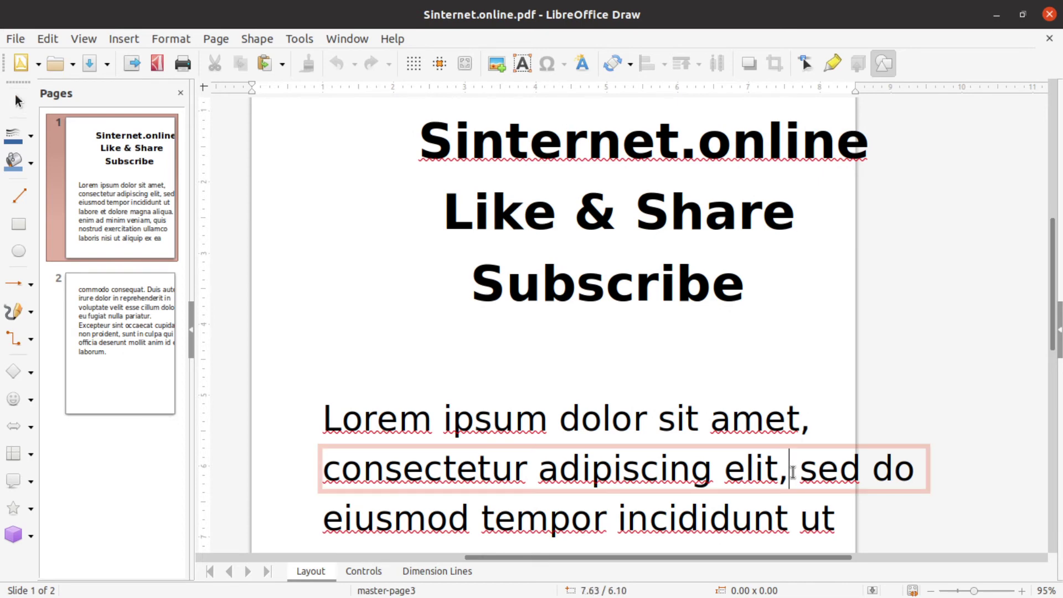
key(Return)
click(15, 94)
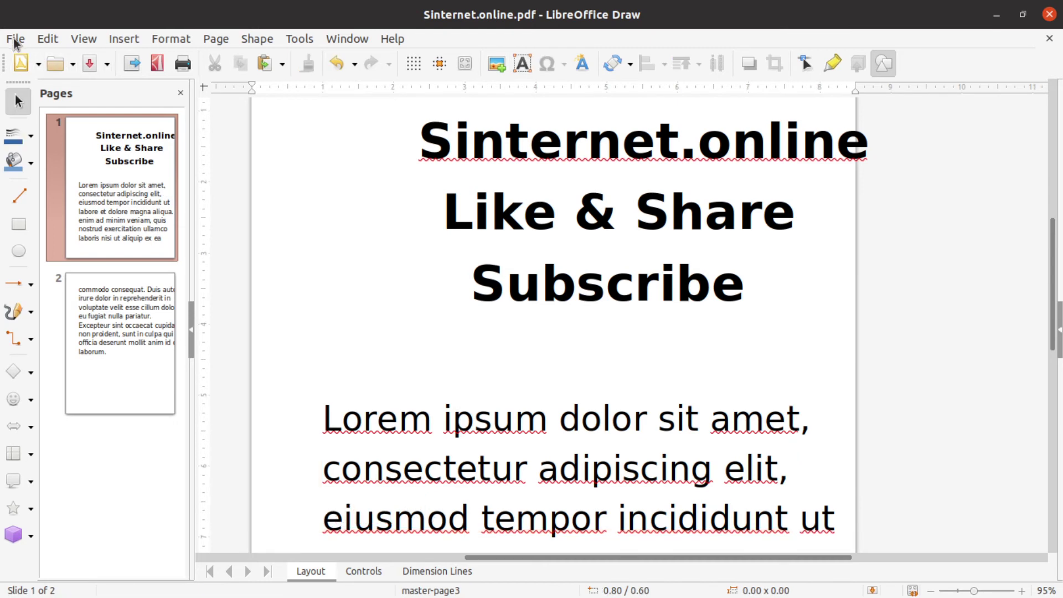
click(15, 42)
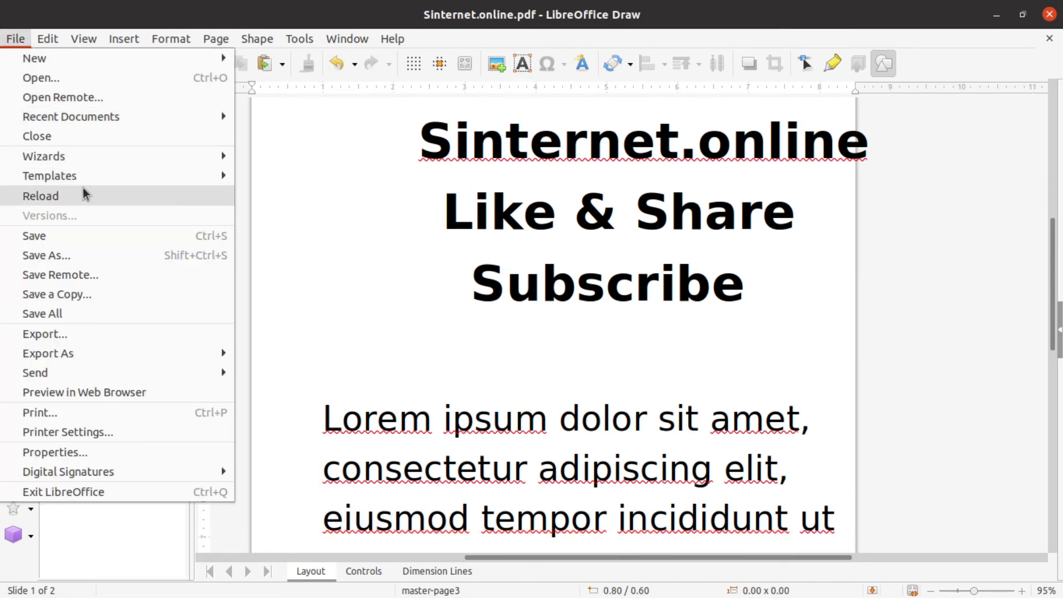
mouse_move(184, 359)
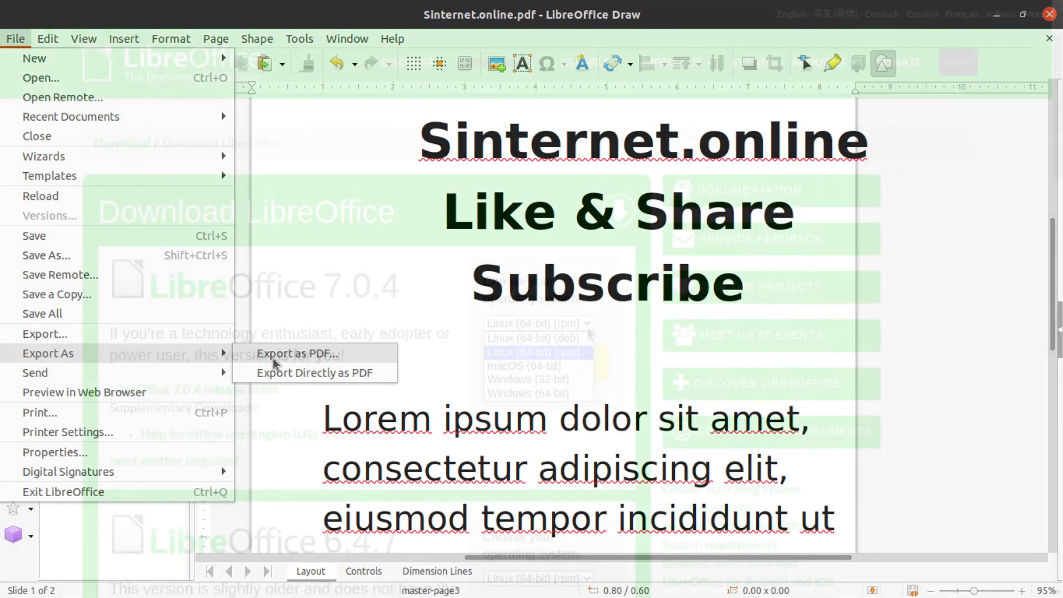